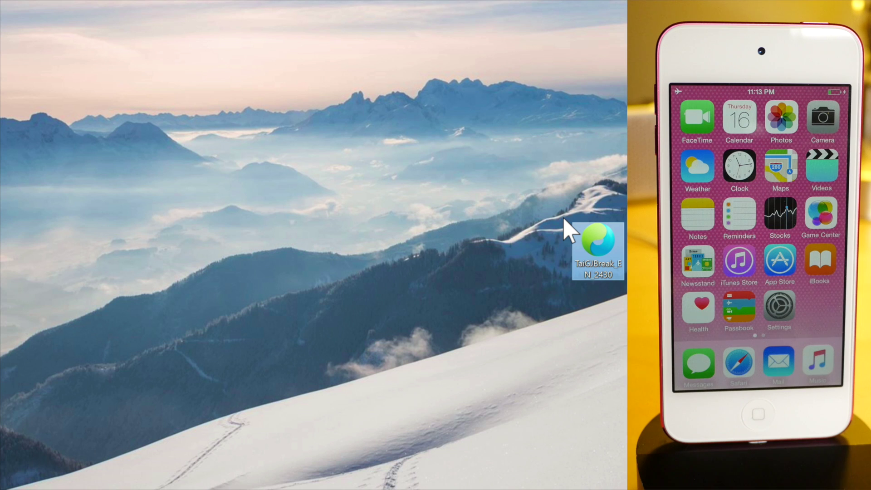
# Launch TaiGJBreak, exclude 3K Assistant, dismiss its promo, and start jailbreaking the iOS 8.4 iPod
pyautogui.doubleClick(600, 231)
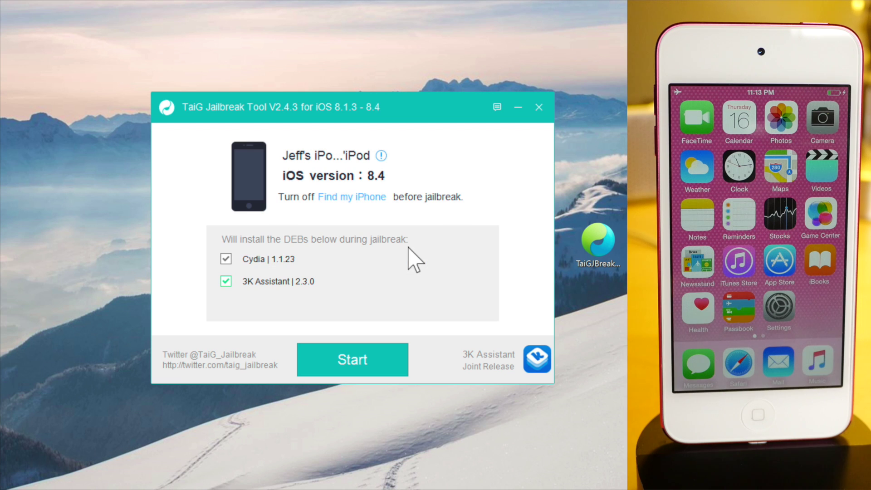
pyautogui.click(218, 274)
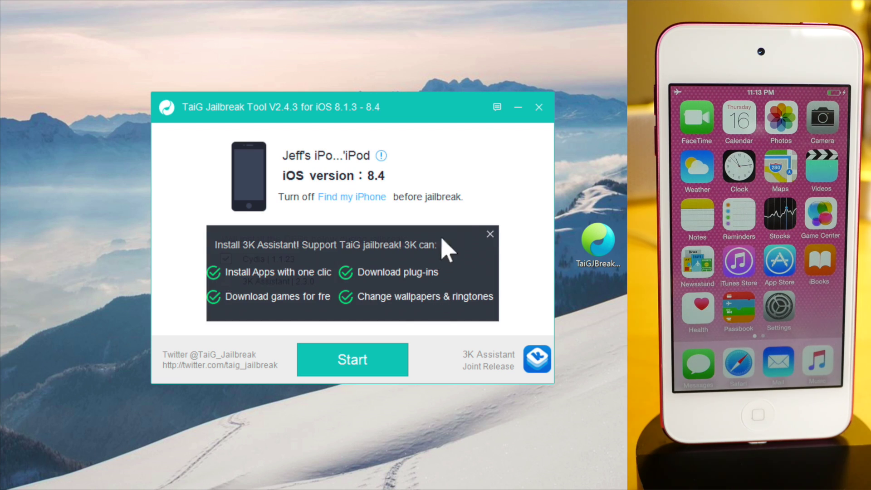
pyautogui.click(485, 230)
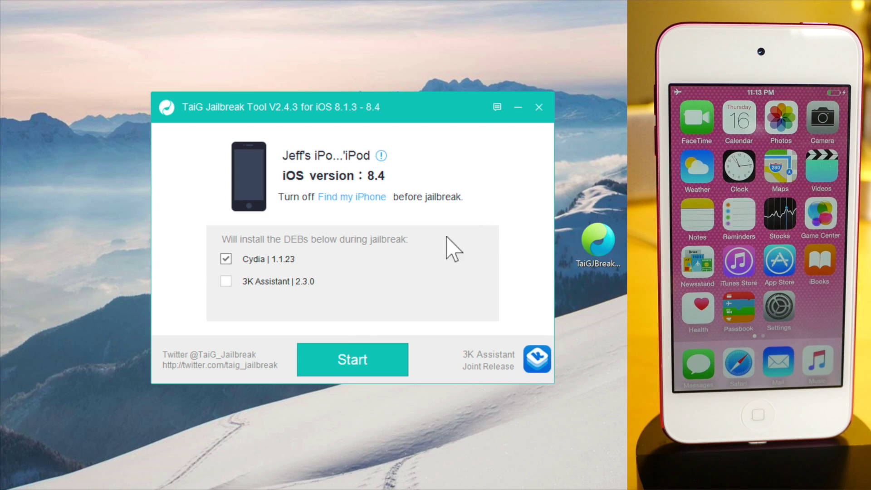
pyautogui.click(363, 368)
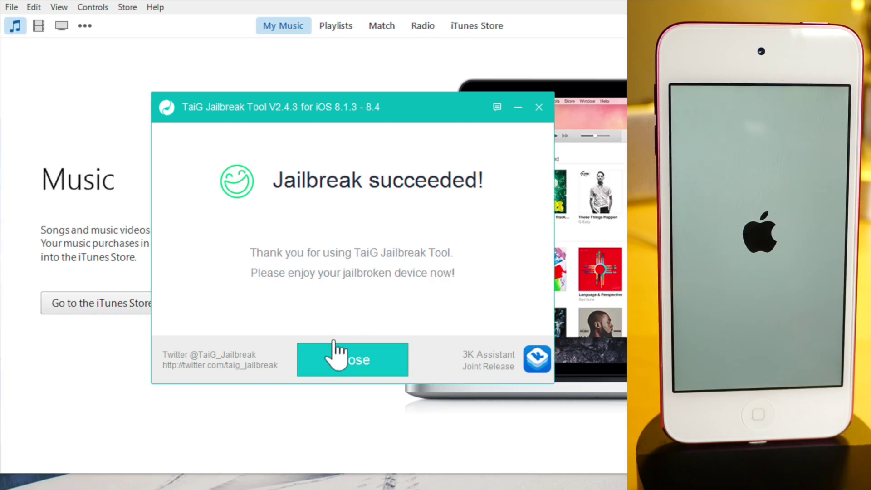
# Dismiss the TaiG 'Jailbreak succeeded!' dialog, returning to the iTunes Music page
pyautogui.click(338, 355)
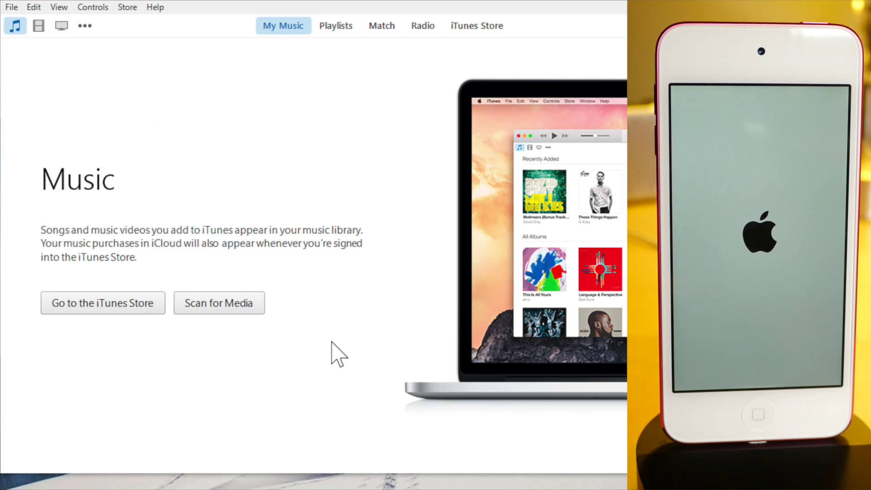